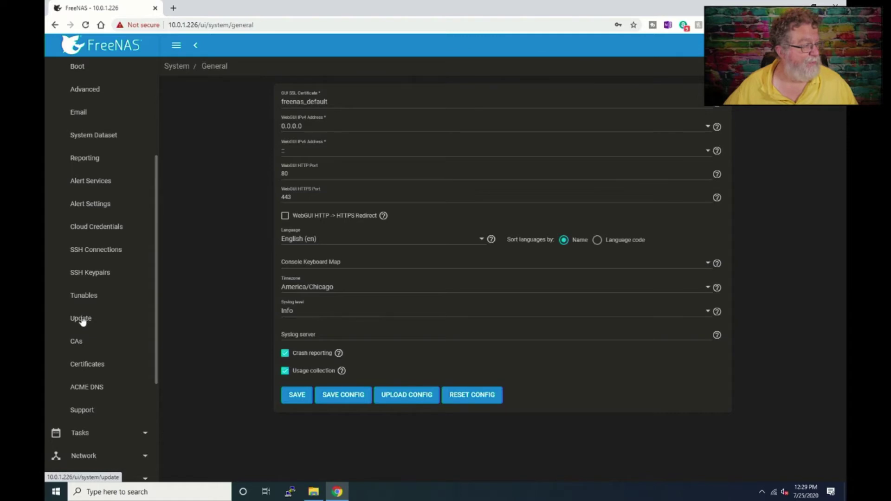
Check the system update page, then open the igb0 network interface's settings for review.
left_click(82, 320)
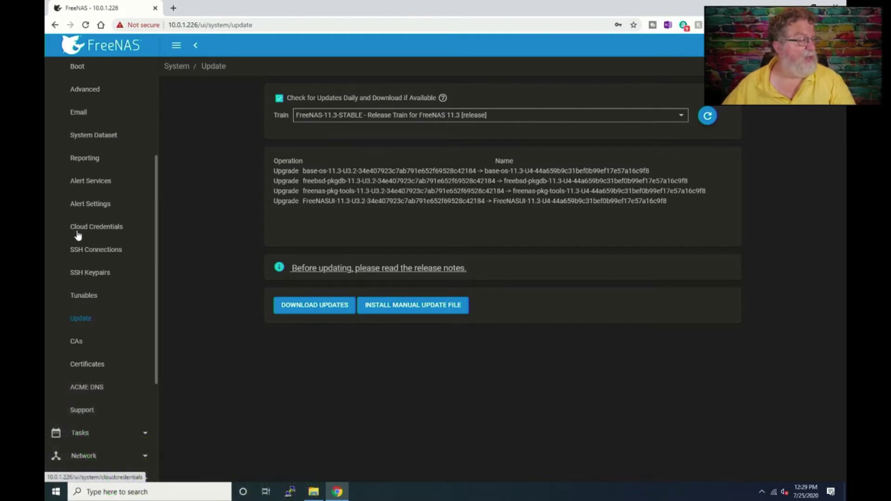
scroll(78, 236, "up", 4)
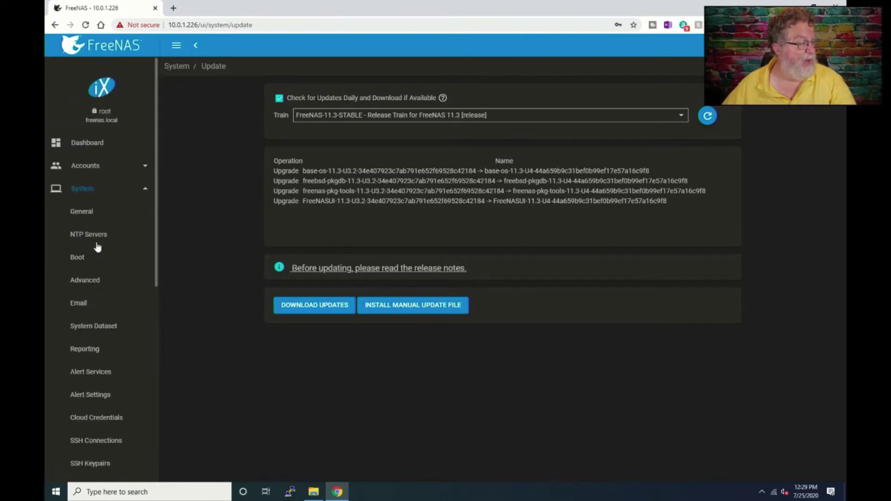
scroll(92, 306, "down", 6)
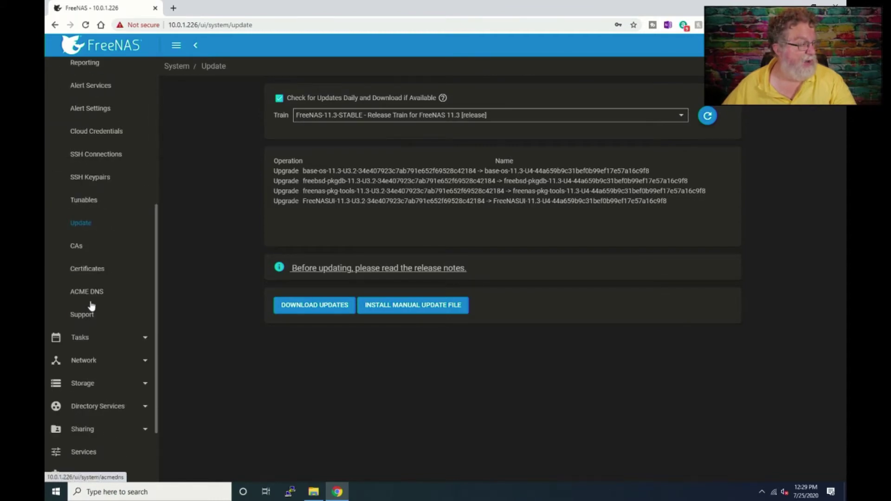
left_click(90, 362)
scroll(90, 357, "down", 5)
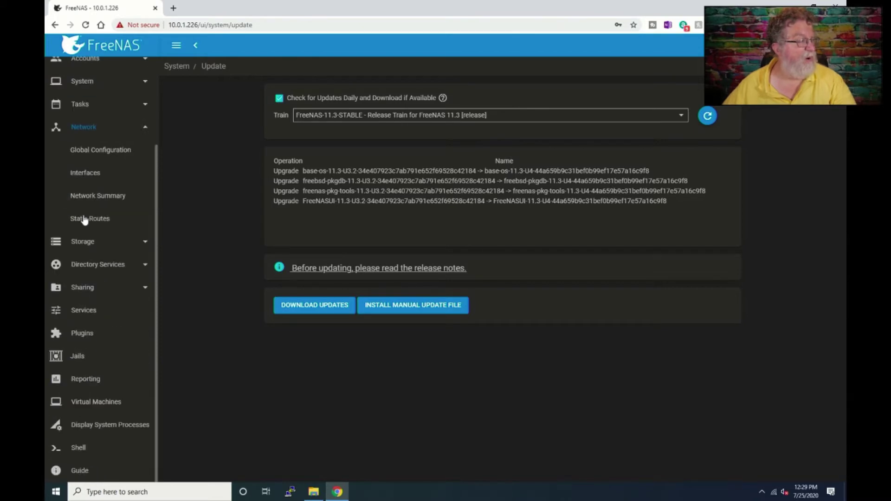
left_click(82, 176)
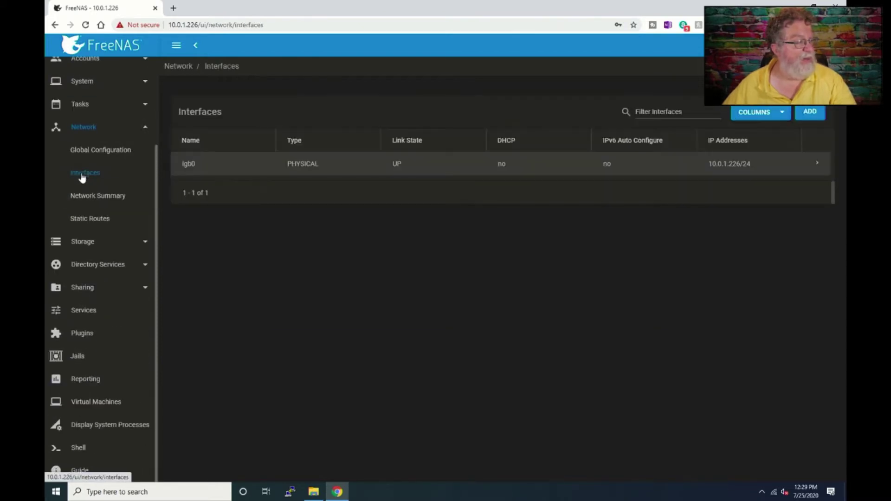
left_click(817, 165)
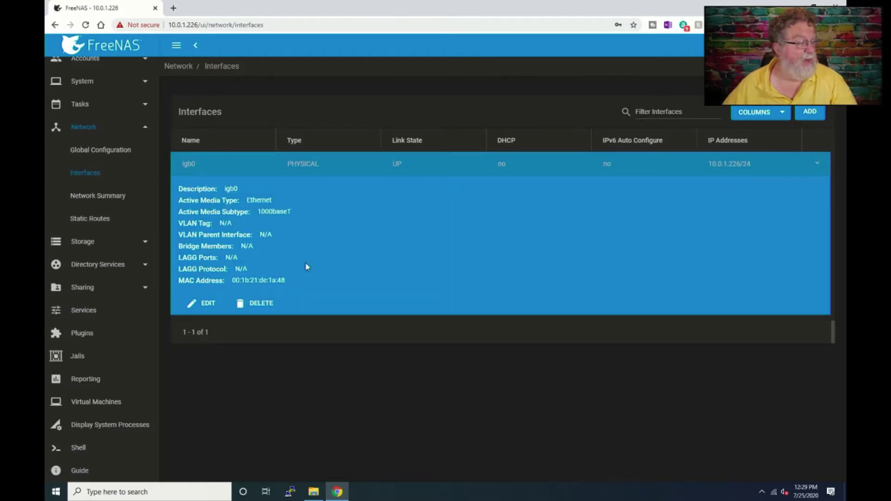
left_click(200, 307)
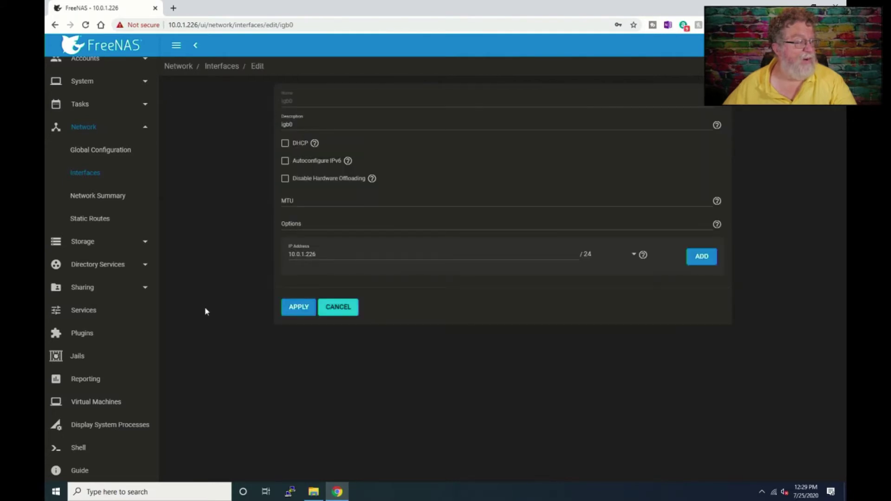
Set Nameserver 3 to 1.1.1.1 in the network's global configuration and save the settings.
left_click(97, 156)
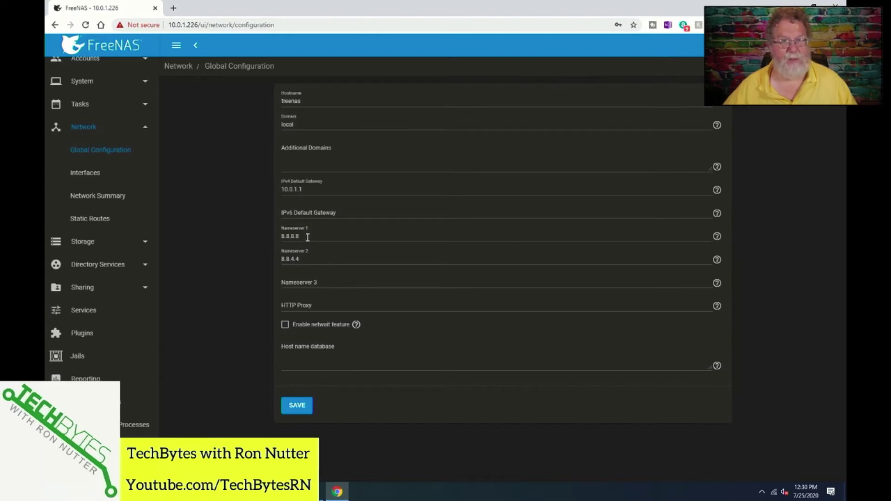
left_click(286, 282)
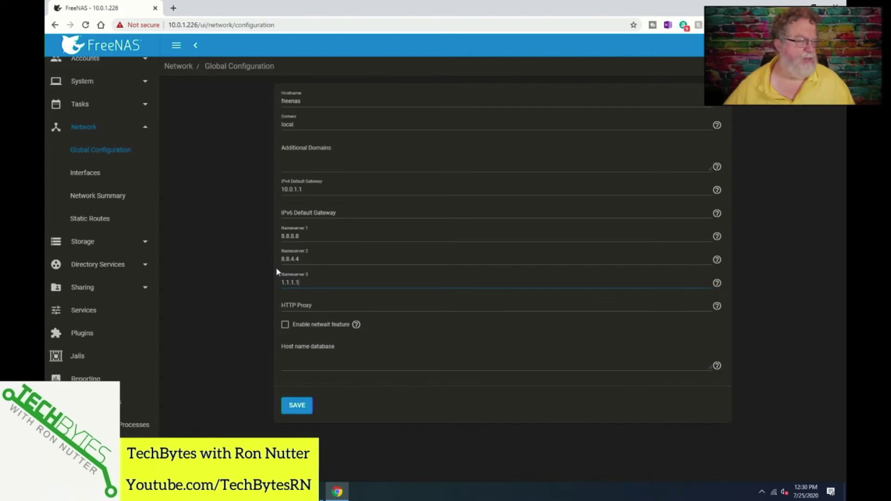
left_click(299, 404)
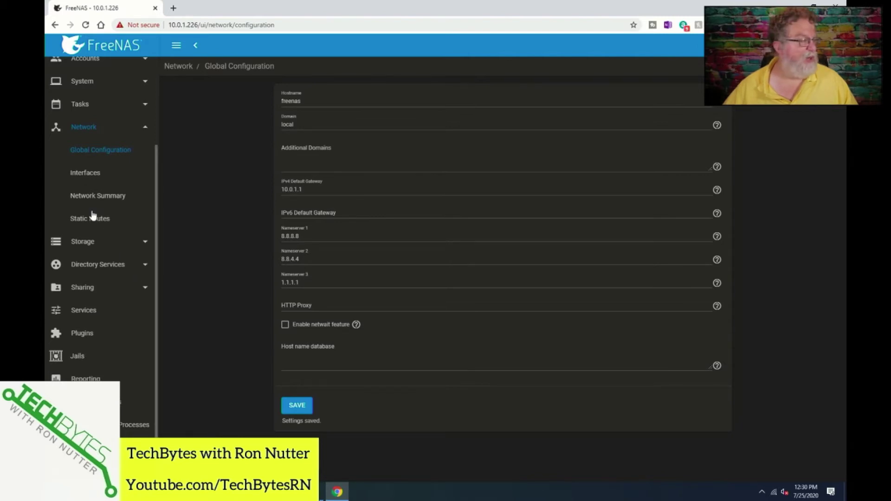
Review the release trains offered on the system update page and refresh the list of available updates.
scroll(93, 214, "up", 3)
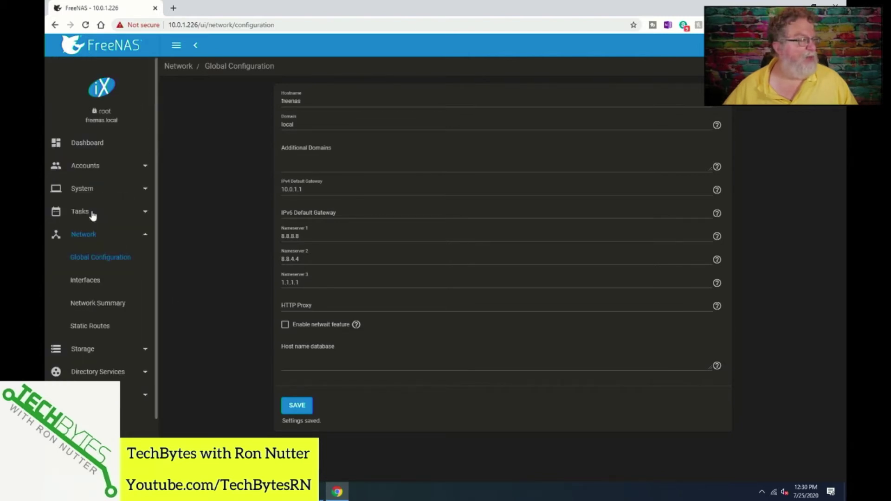
left_click(94, 190)
scroll(101, 246, "down", 3)
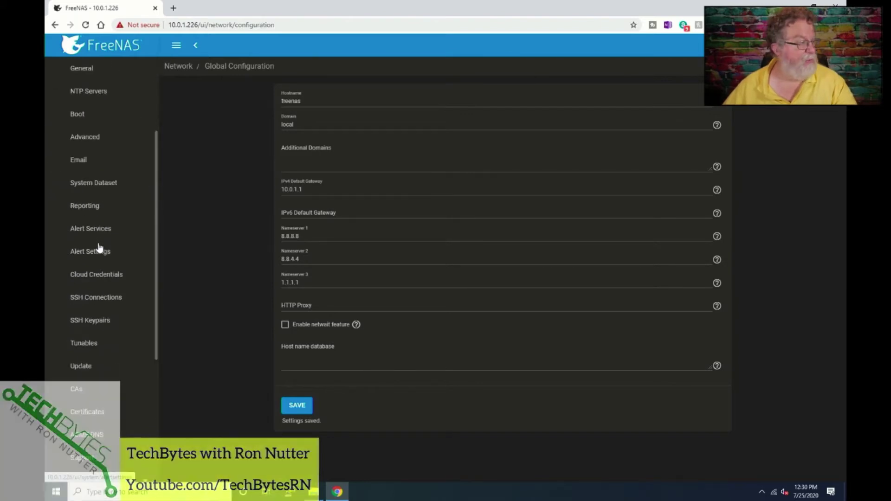
left_click(100, 368)
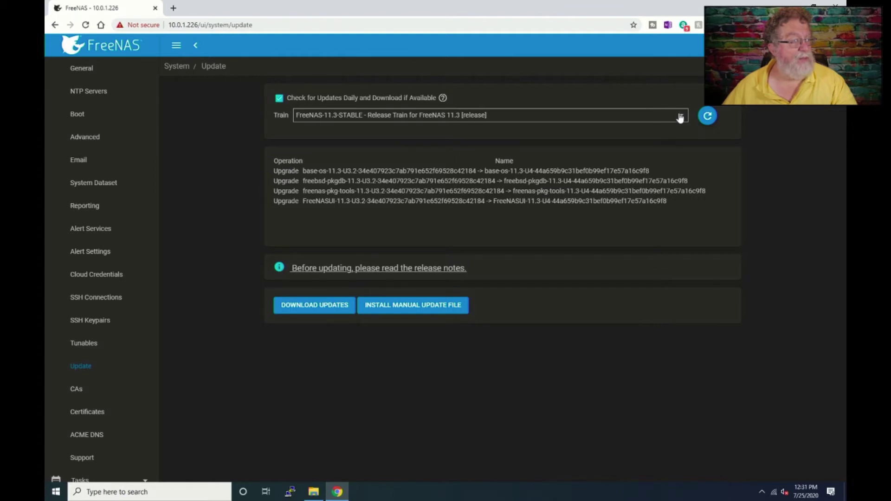
left_click(680, 117)
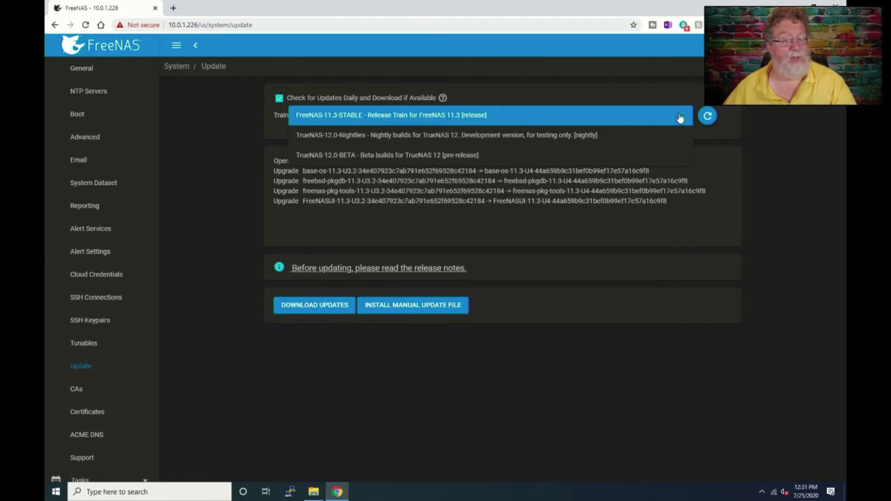
left_click(610, 85)
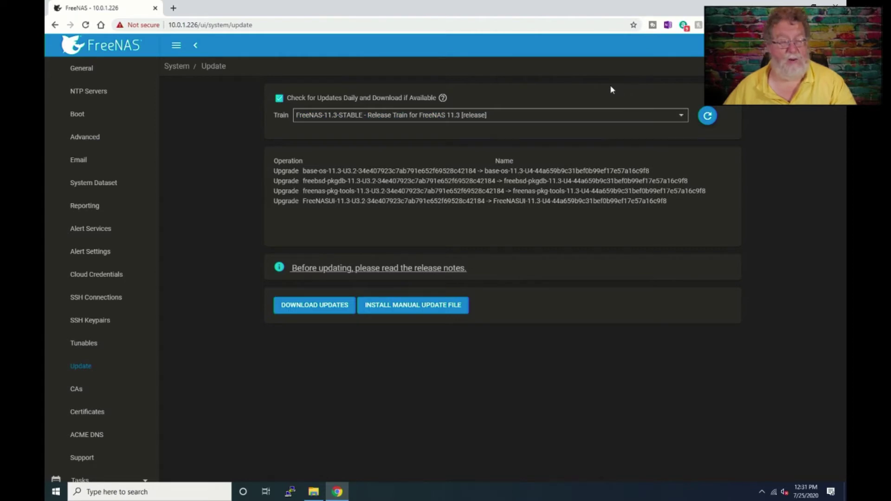
left_click(705, 118)
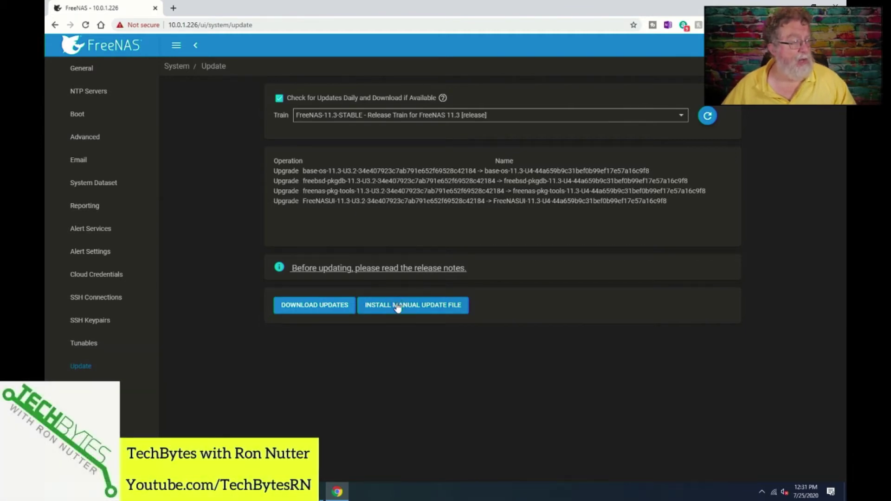
Read the FreeNAS 11.3-U4 release notes, including the bug fixes list, and return to the update page.
left_click(396, 270)
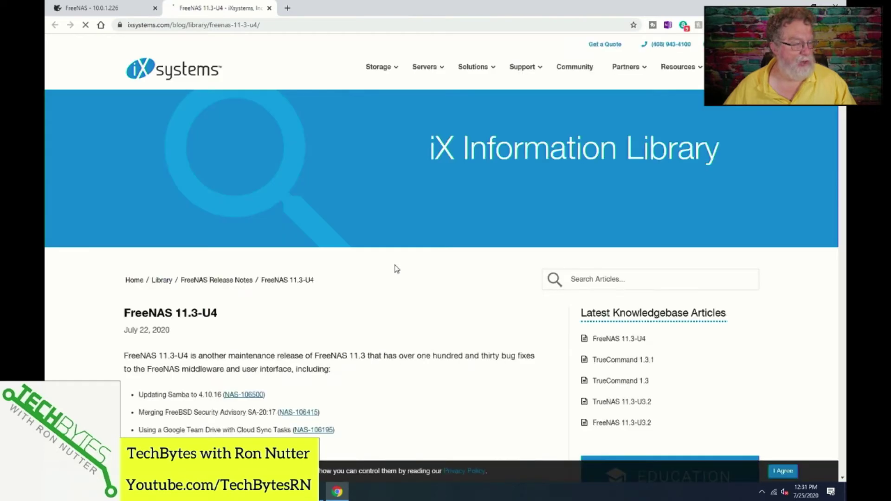
scroll(396, 269, "down", 3)
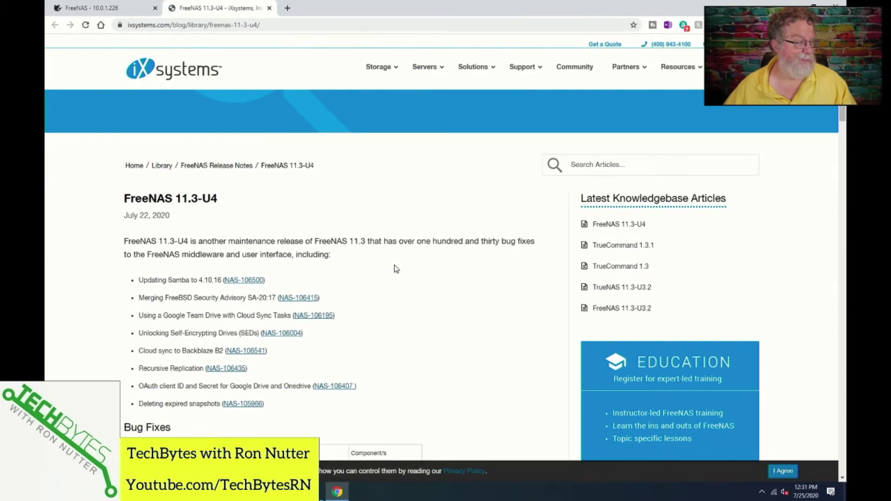
scroll(396, 269, "down", 2)
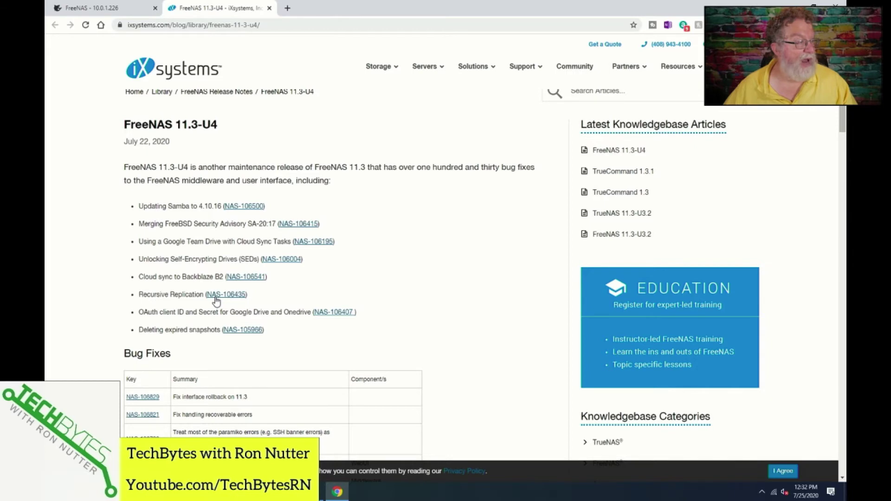
scroll(216, 301, "down", 4)
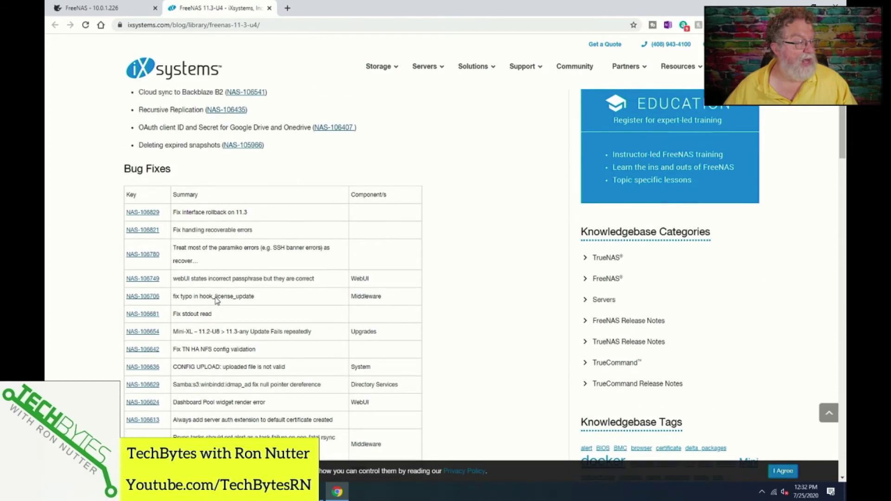
scroll(215, 300, "up", 3)
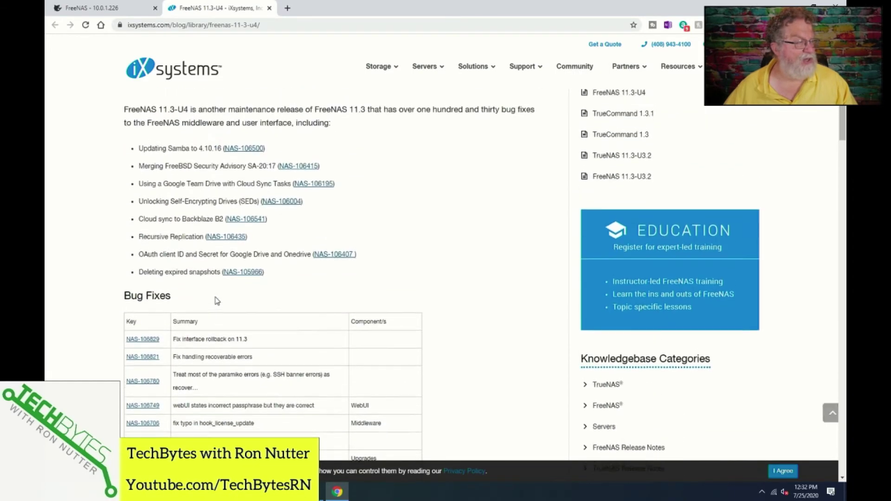
scroll(216, 300, "up", 5)
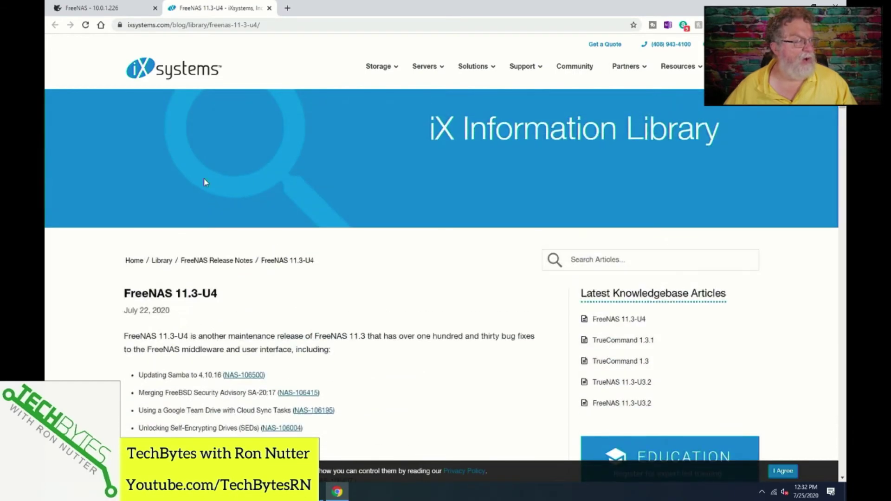
left_click(269, 8)
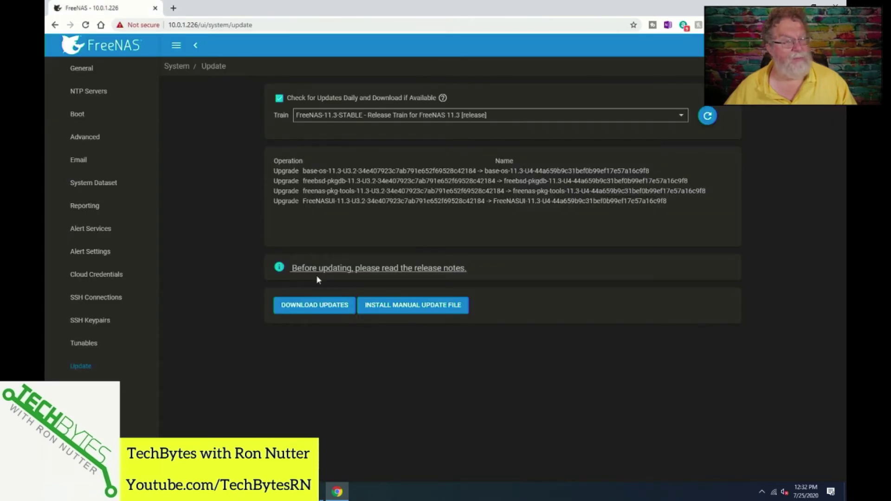
Save the configuration without the password secret seed and download the updates, applying them and rebooting after the download.
left_click(311, 307)
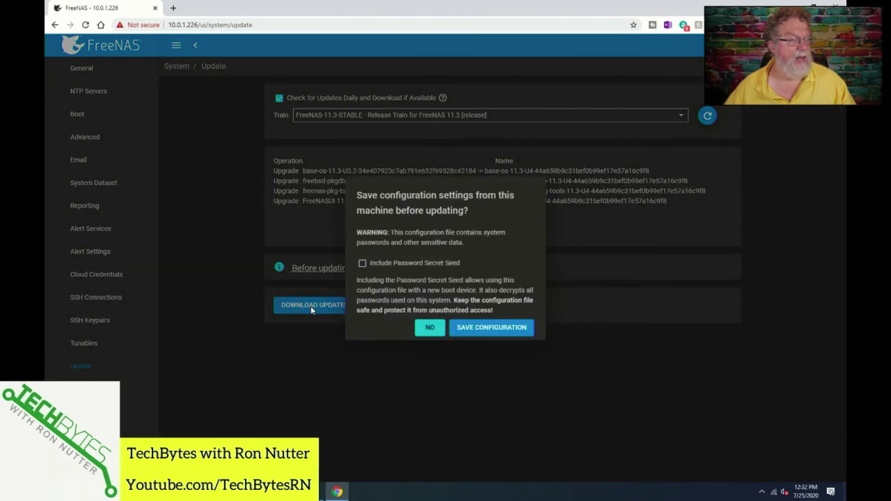
left_click(469, 328)
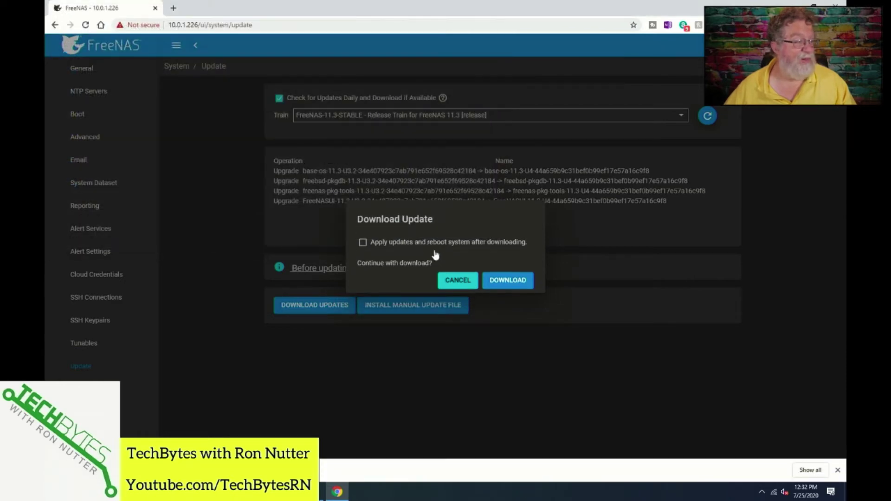
left_click(420, 246)
left_click(500, 281)
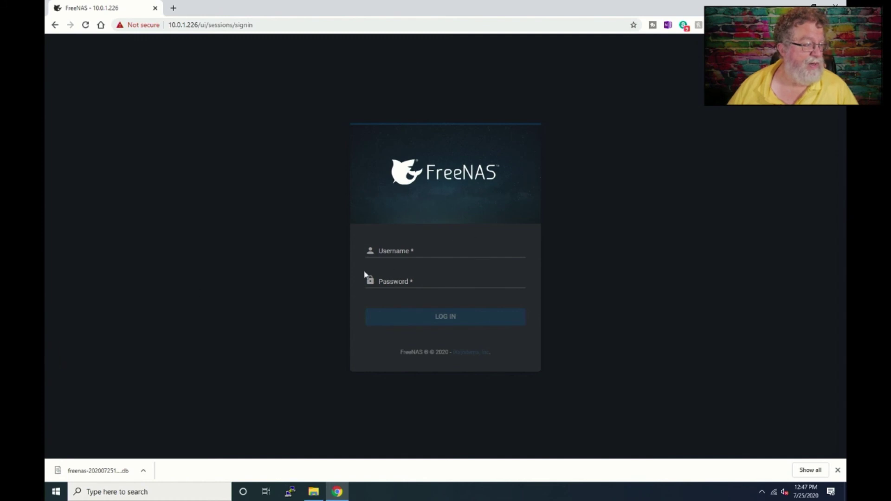
Log in as root with the account password and dismiss the browser's password-check warning.
left_click(386, 254)
type("r")
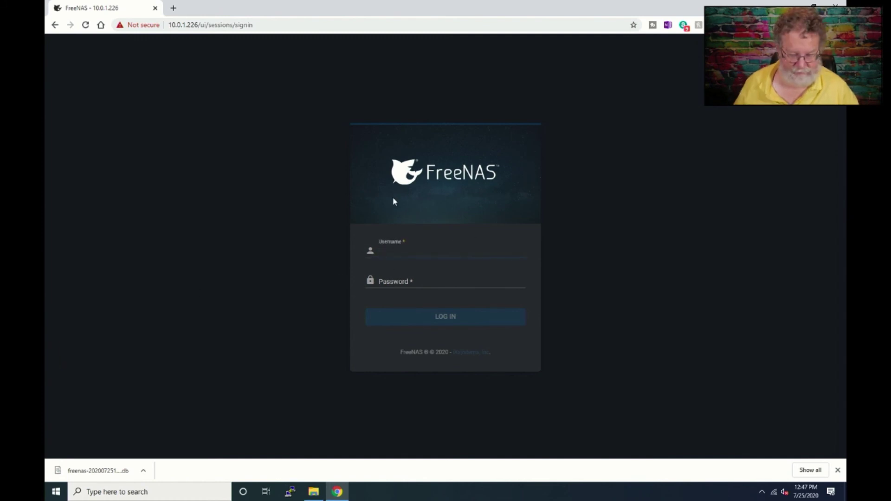
type("oo")
key("BackSpace")
key("BackSpace")
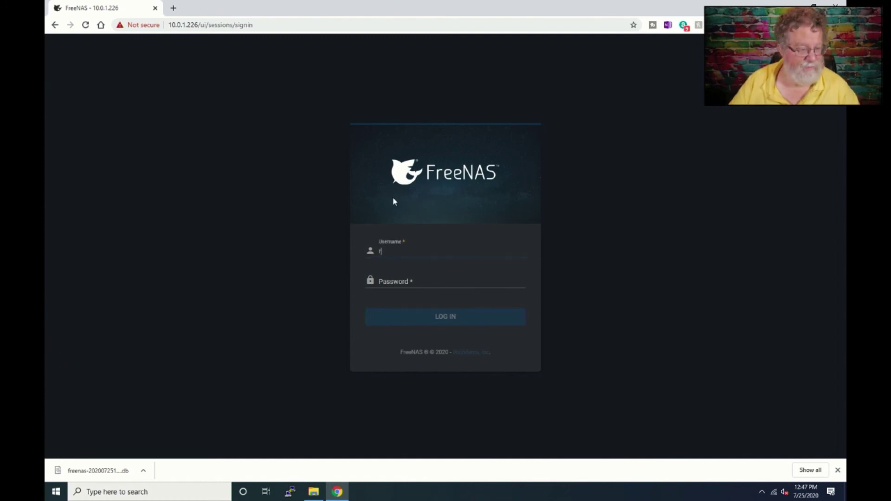
type("oot")
key("Tab")
type("****")
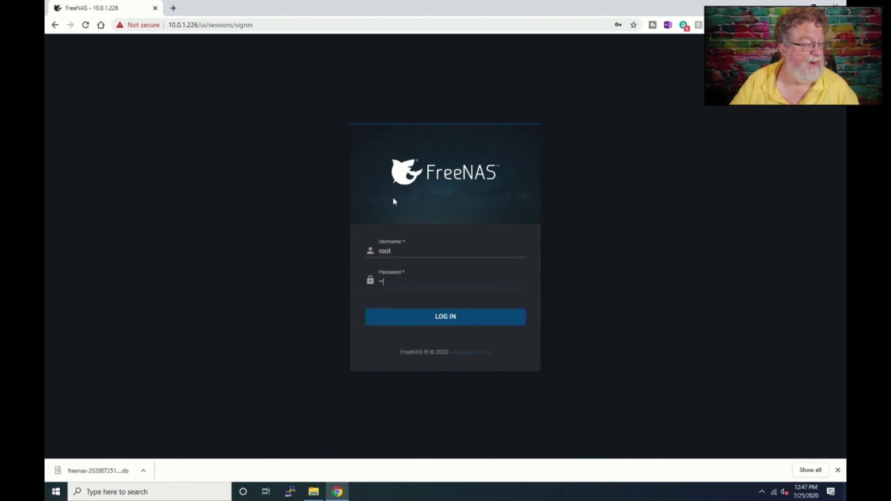
key("Return")
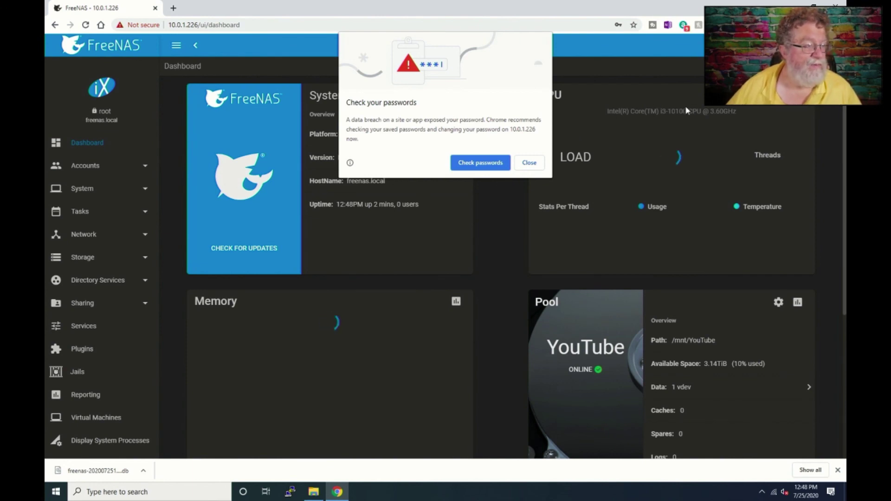
left_click(528, 162)
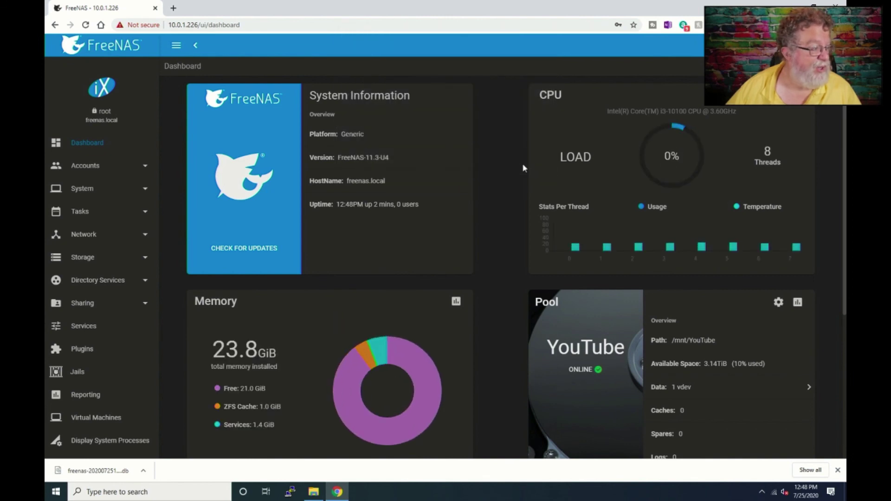
Review the dashboard's system version, memory, storage pools and network interface after the update.
scroll(498, 186, "down", 4)
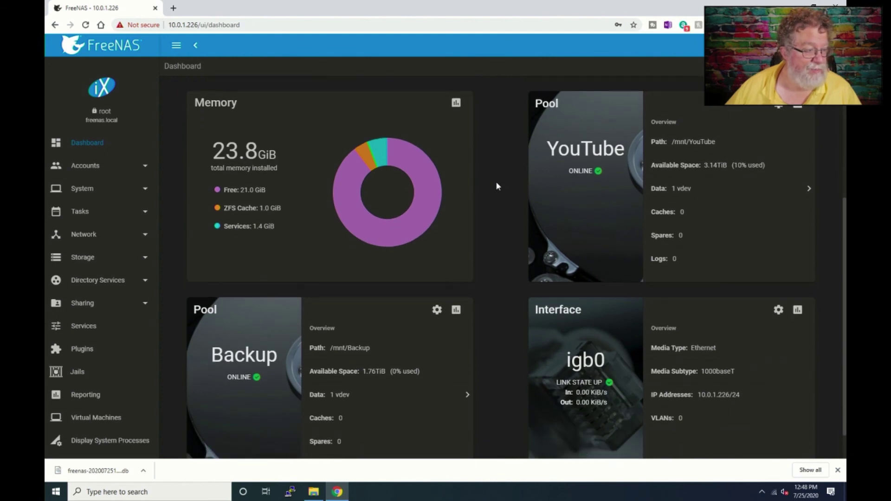
scroll(496, 186, "down", 1)
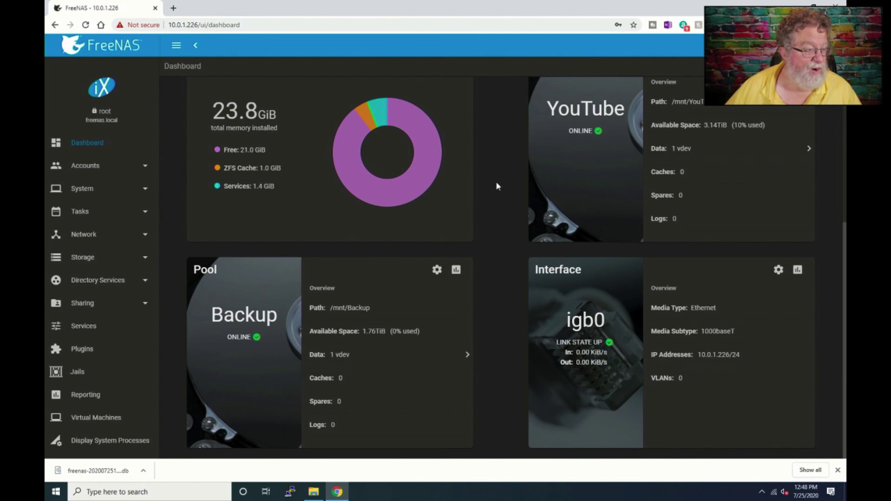
scroll(496, 184, "up", 1)
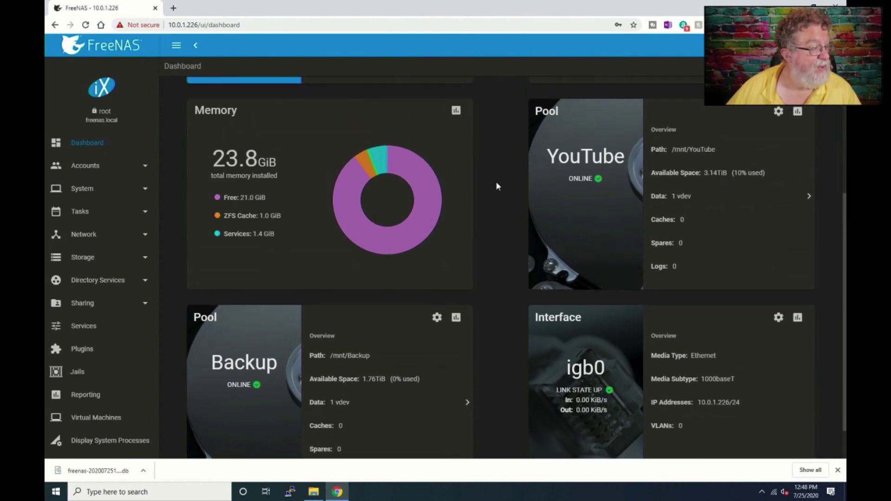
scroll(496, 186, "up", 4)
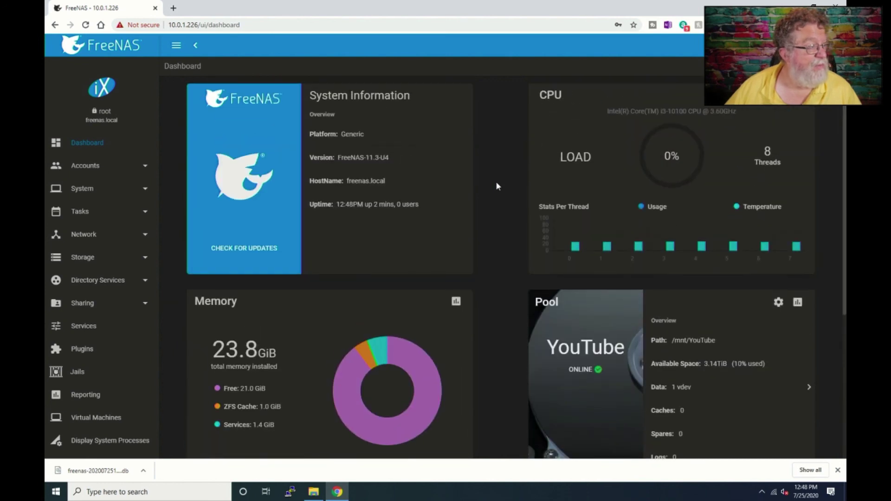